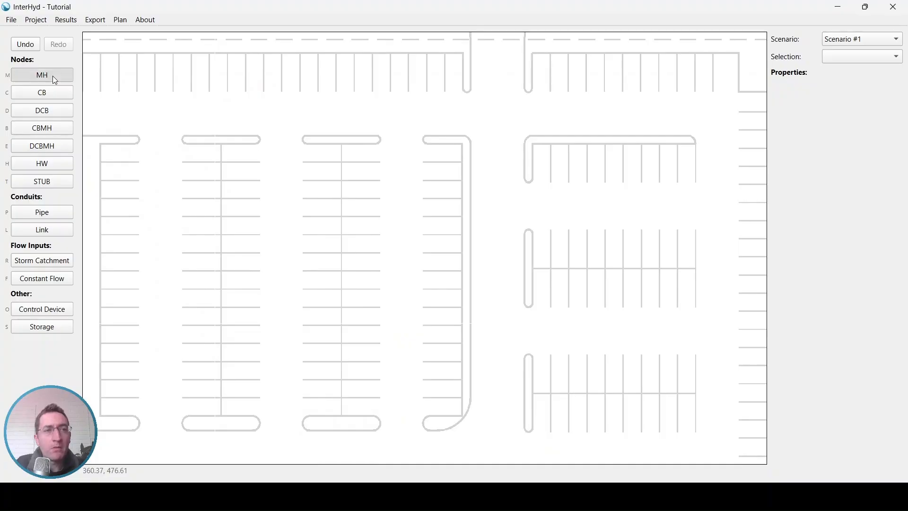
# Place three manholes down the north-south drive aisle, connected by pipe runs of about 50.7 m and 51.7 m
pyautogui.scroll(2, 487, 122)
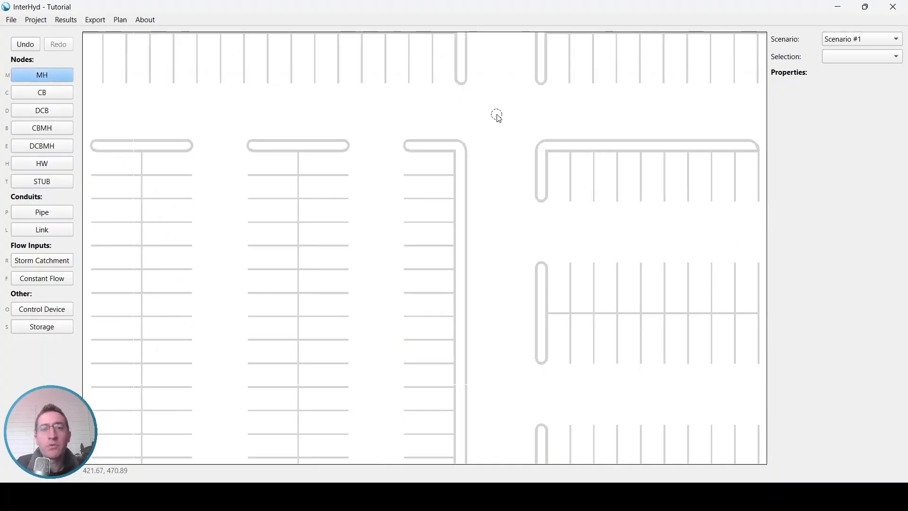
pyautogui.click(496, 114)
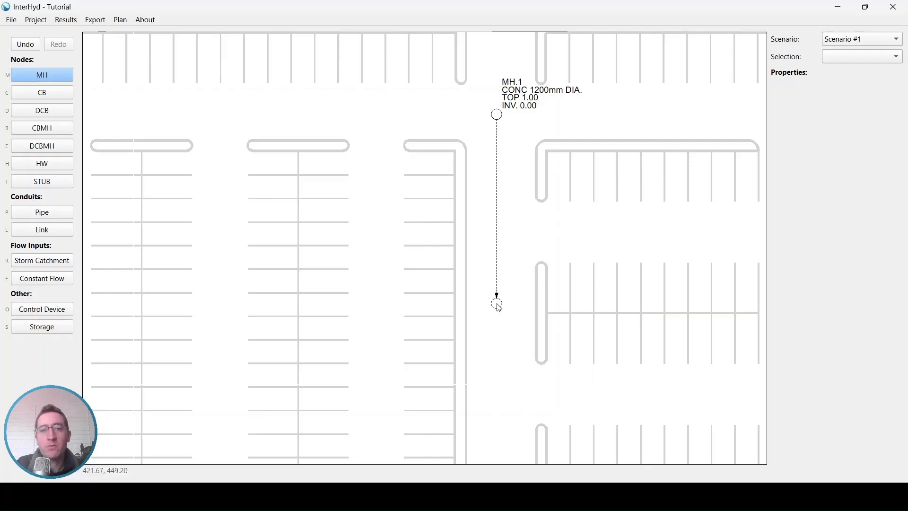
pyautogui.scroll(-1, 497, 303)
pyautogui.moveTo(495, 344); pyautogui.dragTo(479, 166, button='middle')
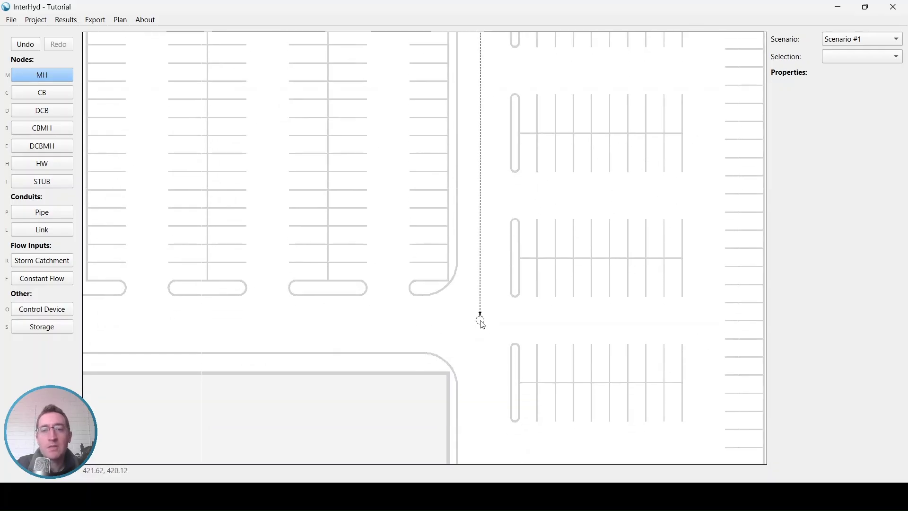
pyautogui.click(482, 319)
pyautogui.moveTo(486, 393); pyautogui.dragTo(458, 158, button='middle')
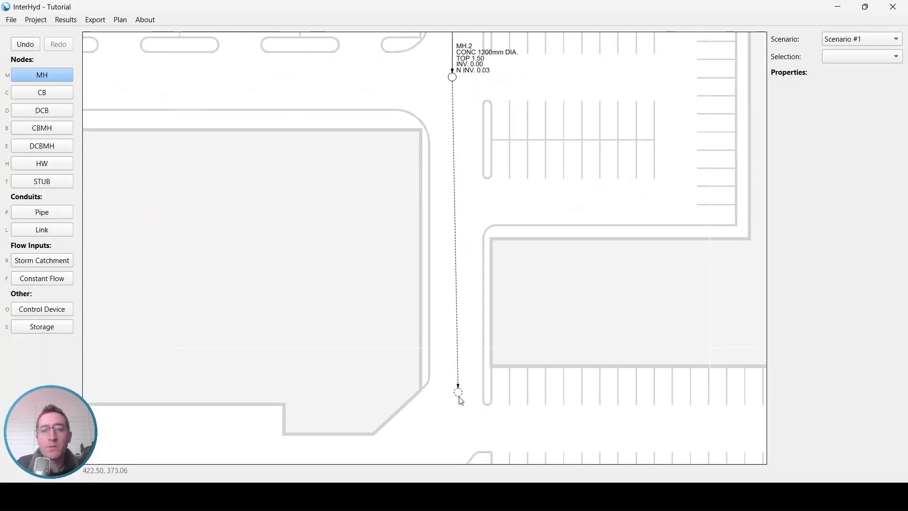
pyautogui.click(454, 421)
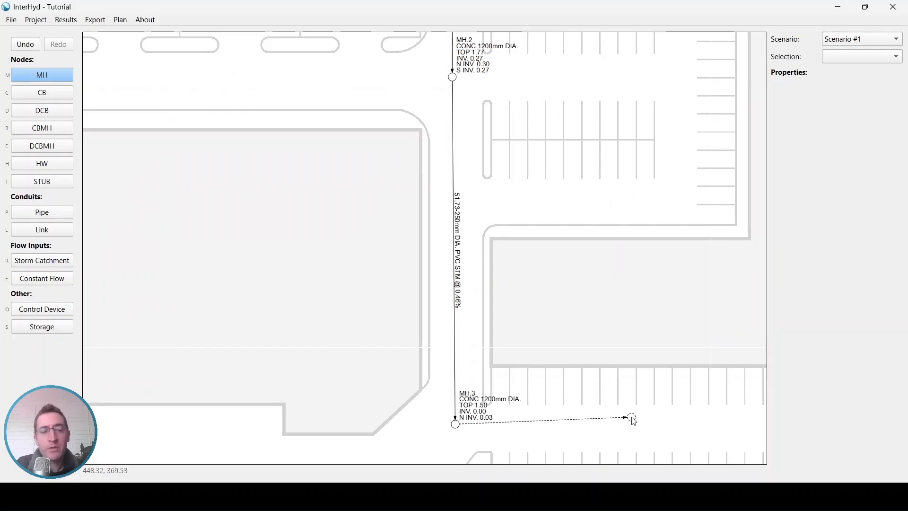
pyautogui.press('Escape')
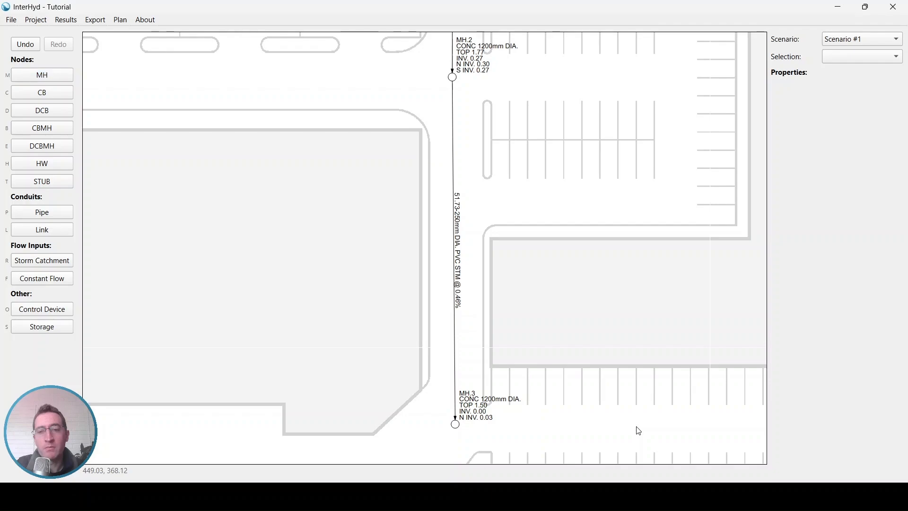
# Extend a branch west from MH.2 along the drive aisle with two more manholes, using pipes about 50.2 m and 43.6 m long
pyautogui.moveTo(413, 188); pyautogui.dragTo(580, 280, button='middle')
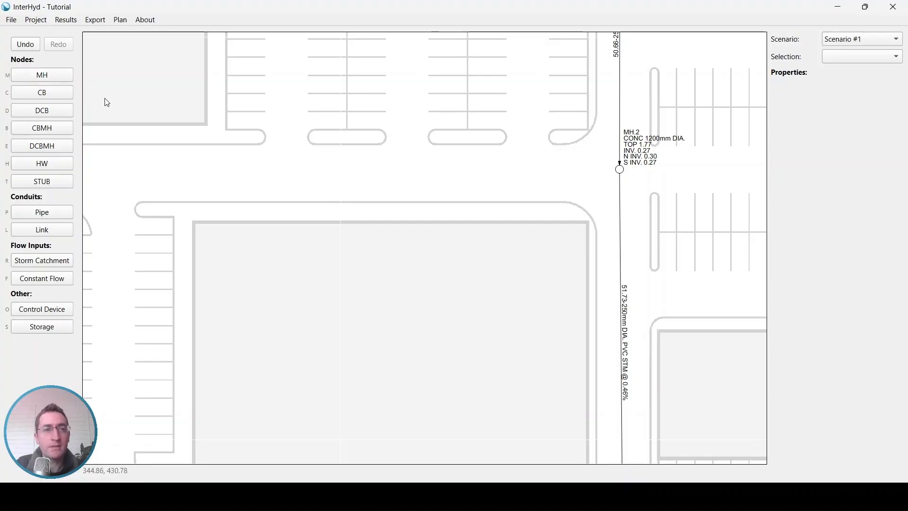
pyautogui.press('m')
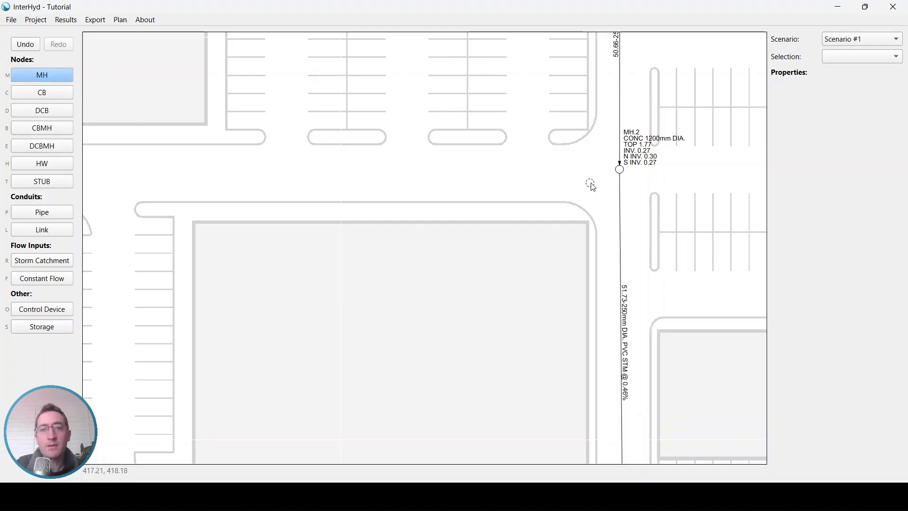
pyautogui.click(617, 170)
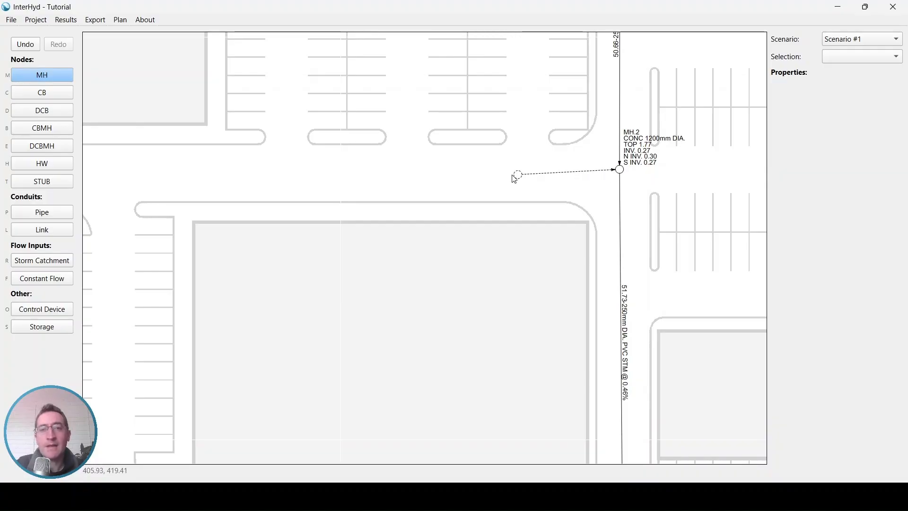
pyautogui.click(284, 170)
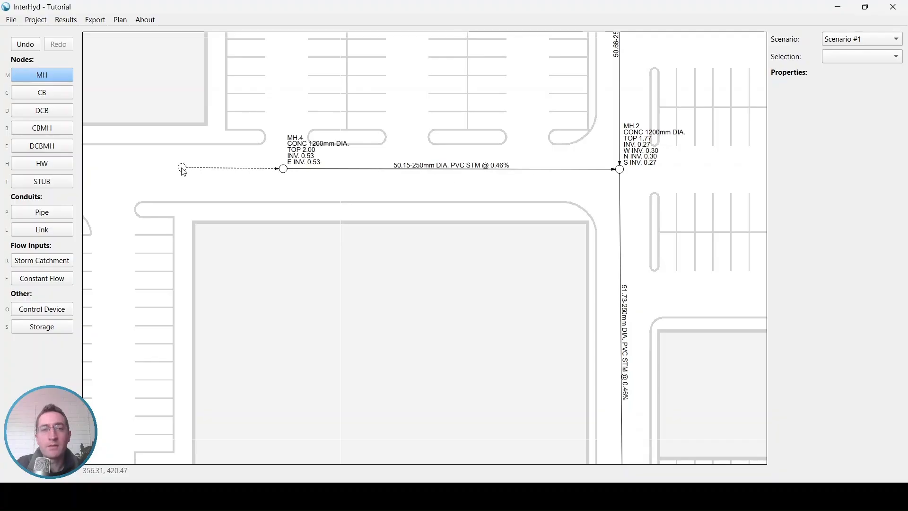
pyautogui.moveTo(193, 171); pyautogui.dragTo(357, 173, button='middle')
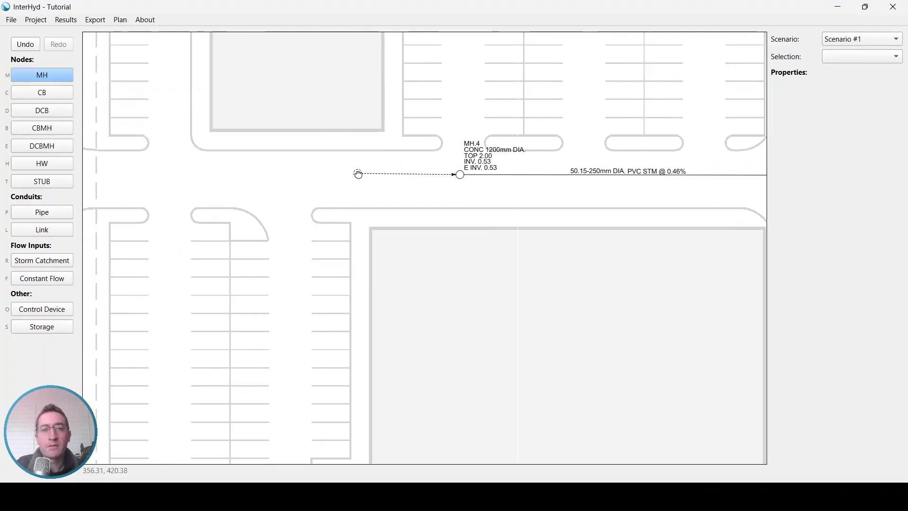
pyautogui.click(168, 176)
pyautogui.press('Escape')
# Place a manhole about 38.2 m north of MH.5 and connect it to drain into MH.5
pyautogui.moveTo(197, 100); pyautogui.dragTo(259, 249, button='middle')
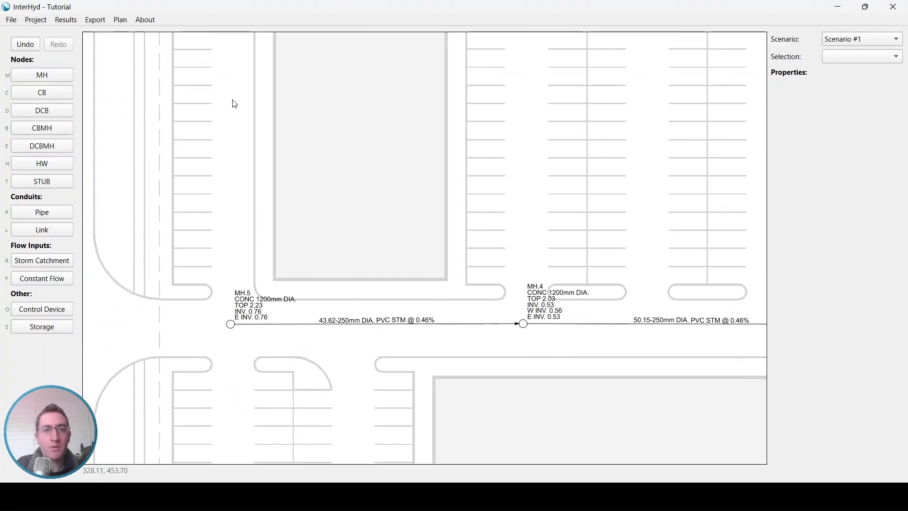
pyautogui.press('m')
pyautogui.click(232, 69)
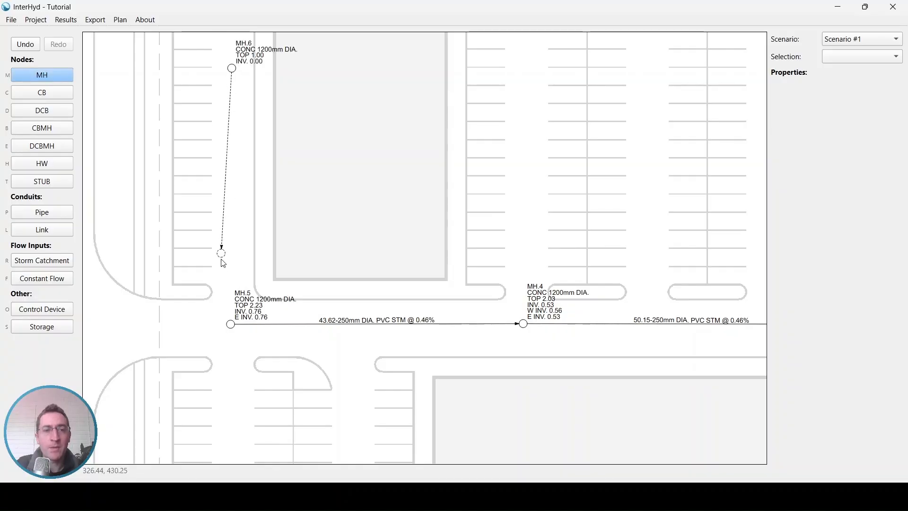
pyautogui.click(231, 324)
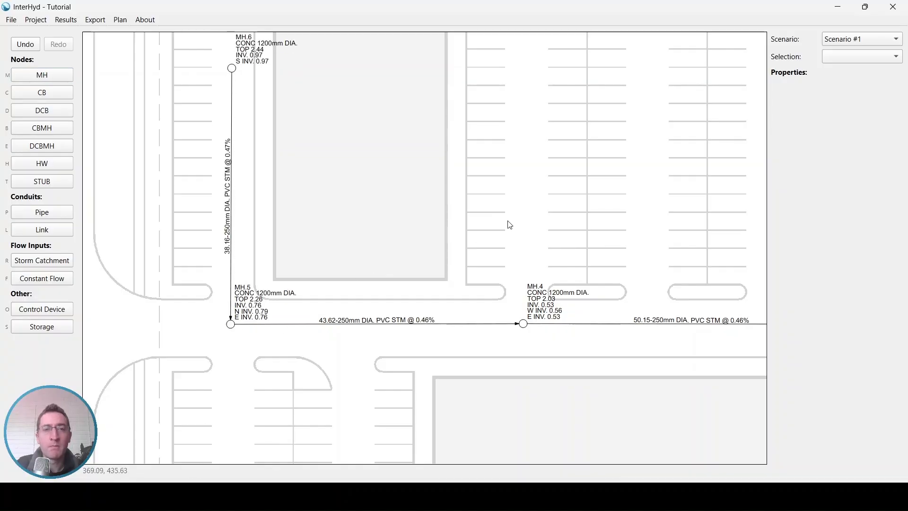
# Place a catch basin in the parking aisle east of the MH.1–MH.2 pipe and connect it to that pipe with a lateral about 33.2 m long
pyautogui.moveTo(667, 159); pyautogui.dragTo(282, 160, button='middle')
pyautogui.moveTo(607, 100); pyautogui.dragTo(543, 177, button='middle')
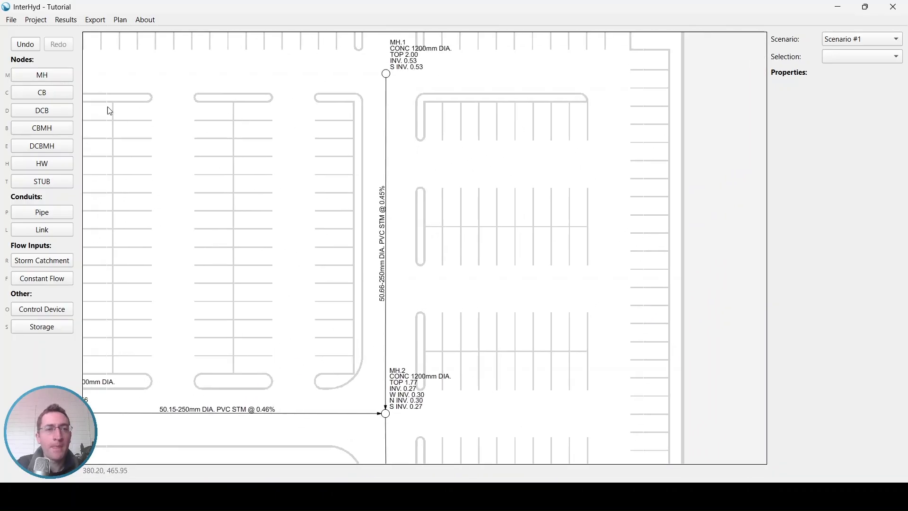
pyautogui.press('c')
pyautogui.scroll(3, 600, 165)
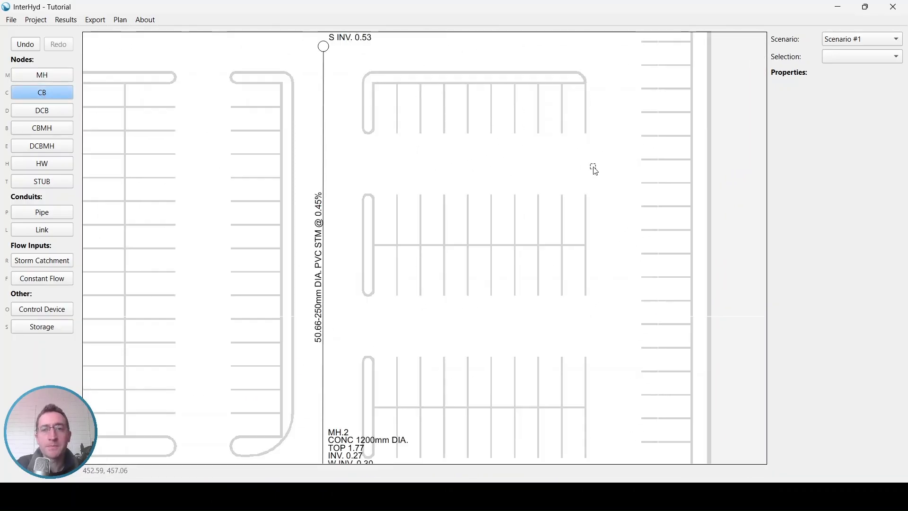
pyautogui.click(614, 161)
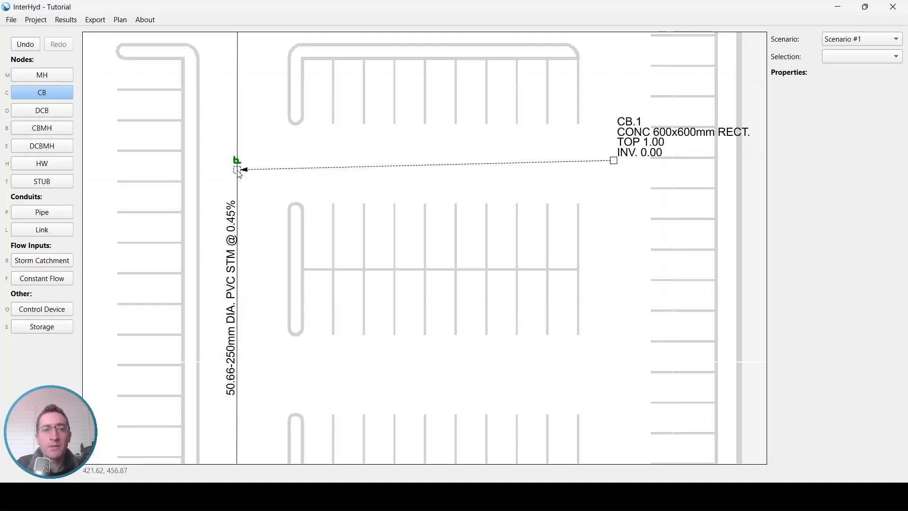
pyautogui.click(239, 171)
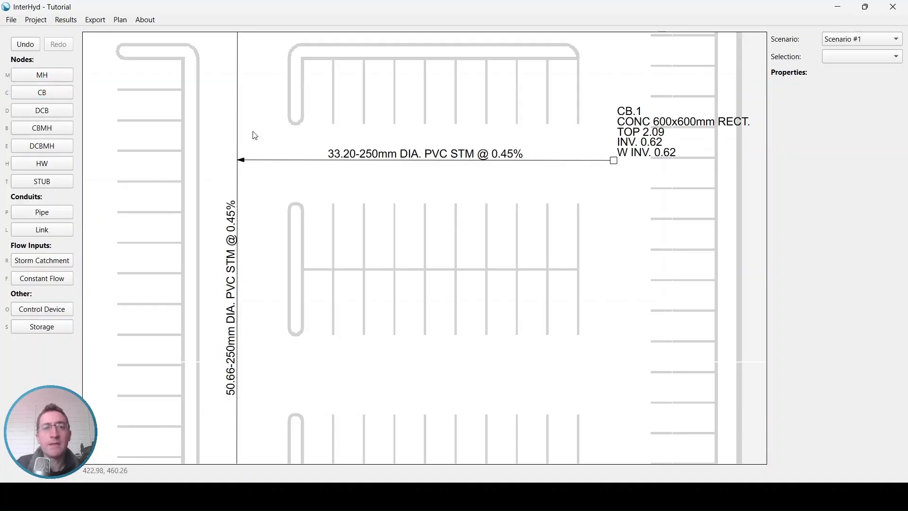
# Move catch basin CB.1 south into the next parking aisle, to about X 454.0, Y 438.7
pyautogui.scroll(-2, 576, 177)
pyautogui.moveTo(604, 163); pyautogui.dragTo(599, 334)
pyautogui.moveTo(445, 366); pyautogui.dragTo(450, 255, button='middle')
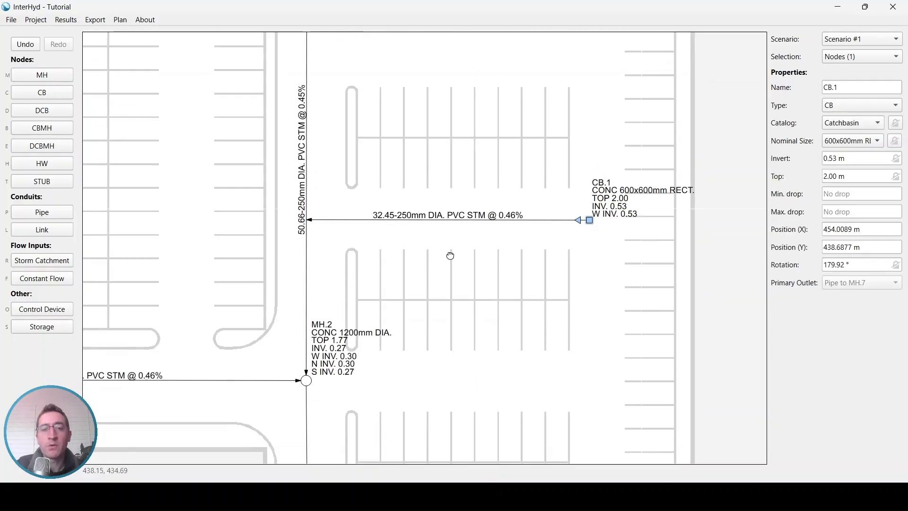
# Try moving manhole MH.2 east towards the parking stalls, to about X 438.9, Y 422.1, and undo the move
pyautogui.click(304, 384)
pyautogui.moveTo(305, 387); pyautogui.dragTo(458, 369)
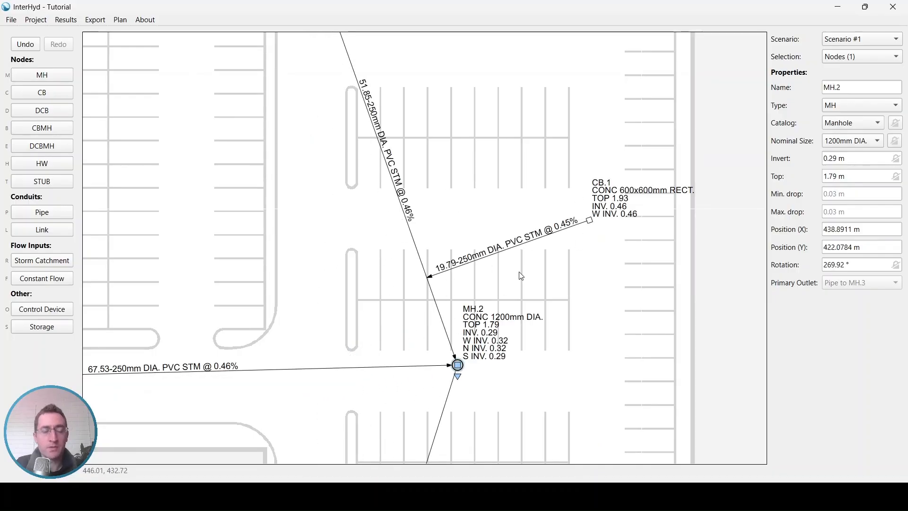
pyautogui.hotkey('ctrl', 'z')
# Try placing a manhole about 51.4 m east of MH.3 in the southern parking aisle with a connecting pipe, and undo both
pyautogui.scroll(-1, 434, 242)
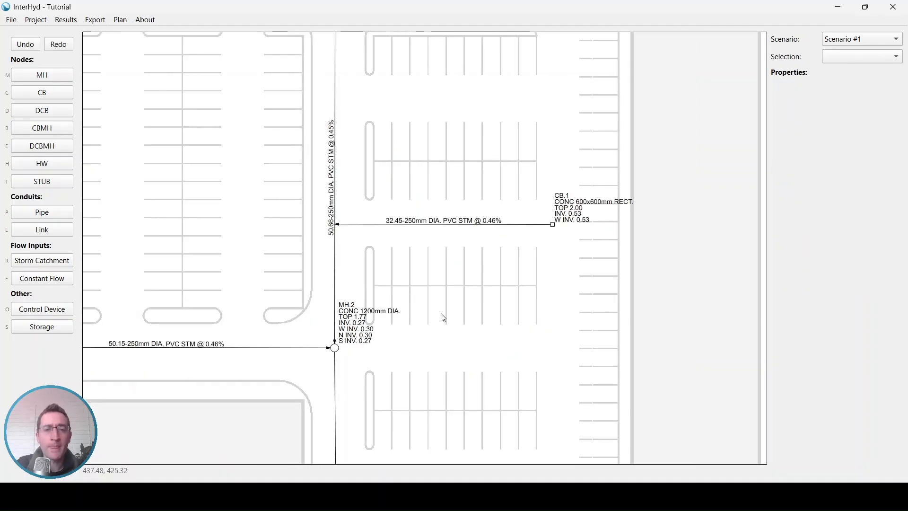
pyautogui.moveTo(434, 300); pyautogui.dragTo(469, 50)
pyautogui.moveTo(478, 255); pyautogui.dragTo(461, 238)
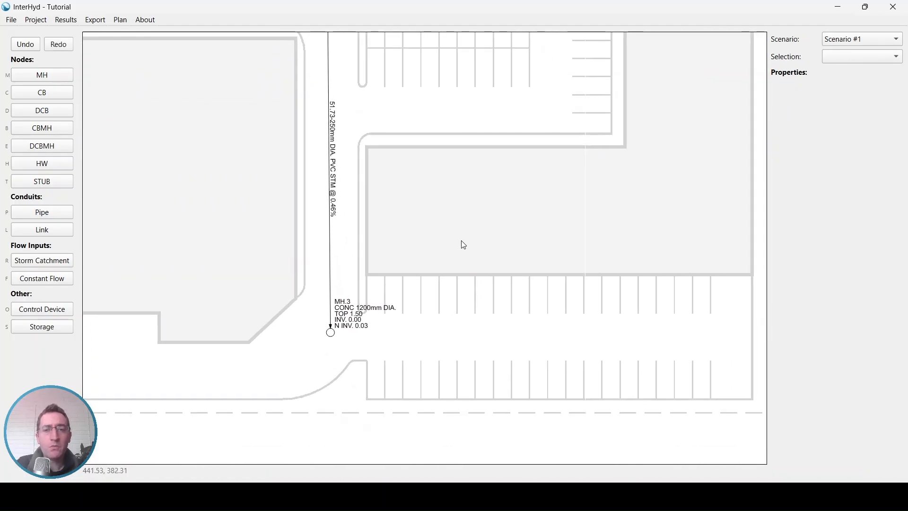
pyautogui.press('m')
pyautogui.scroll(1, 664, 344)
pyautogui.click(676, 329)
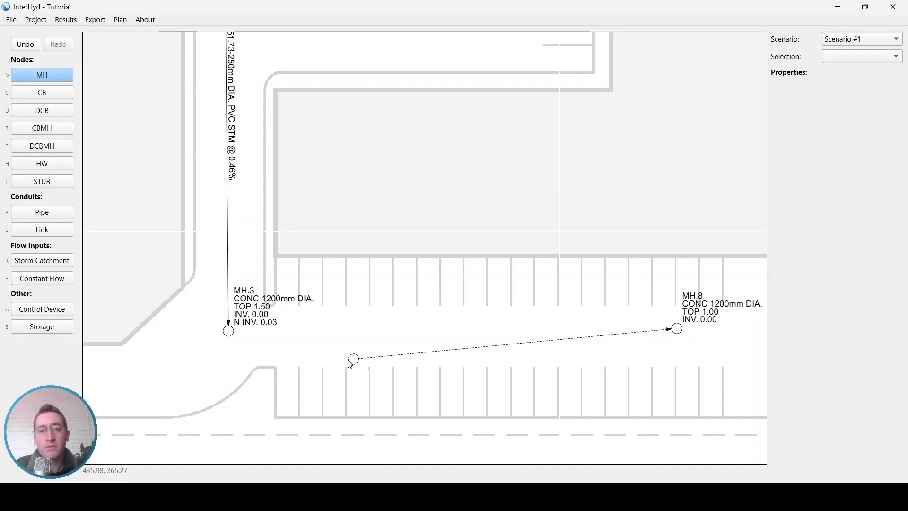
pyautogui.click(229, 333)
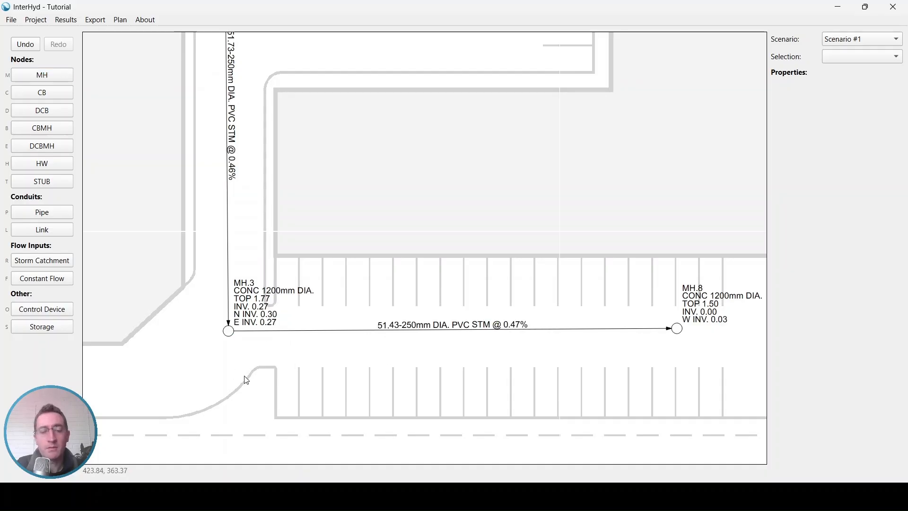
pyautogui.hotkey('ctrl', 'z')
pyautogui.hotkey('ctrl', 'z')
# Place a manhole about 53.3 m east of MH.3 in the southern parking aisle and connect it with a pipe draining into MH.3
pyautogui.press('m')
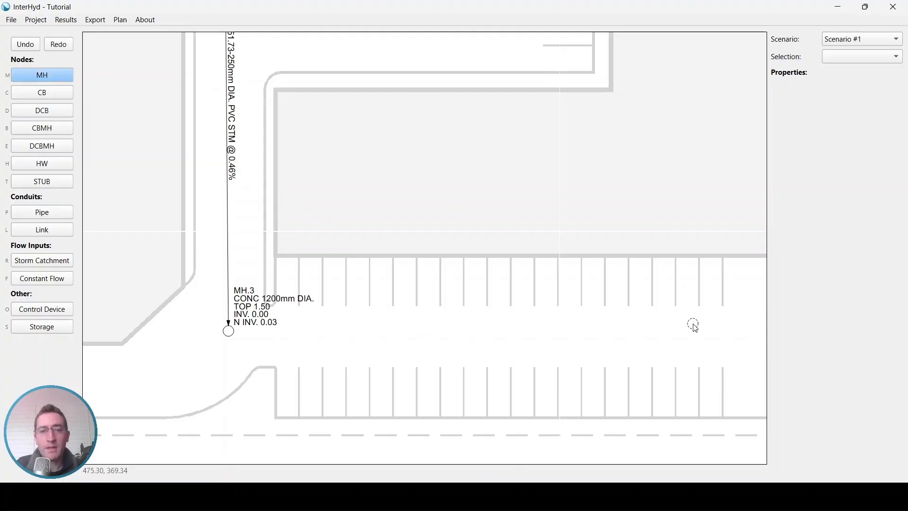
pyautogui.click(692, 323)
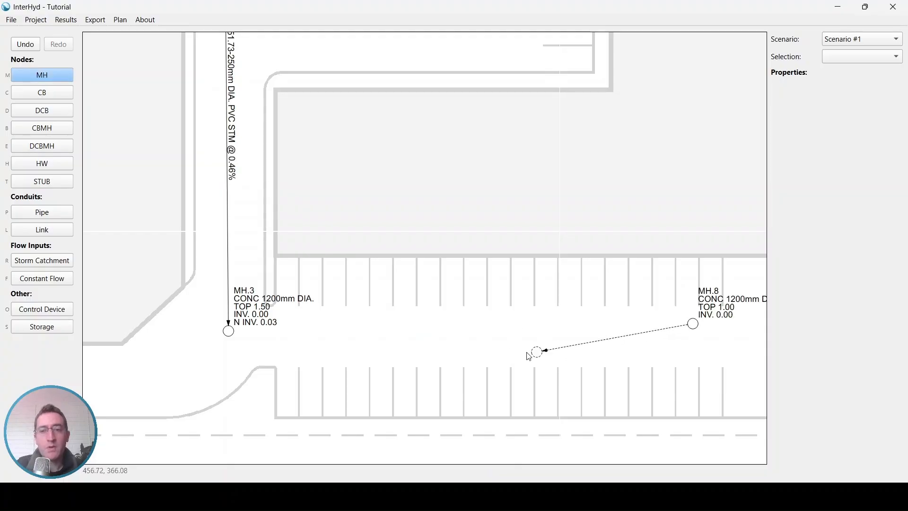
pyautogui.click(232, 333)
# Replace the pipe between MH.3 and MH.8 with one flowing towards MH.8, and shift MH.8 level with MH.3
pyautogui.click(245, 331)
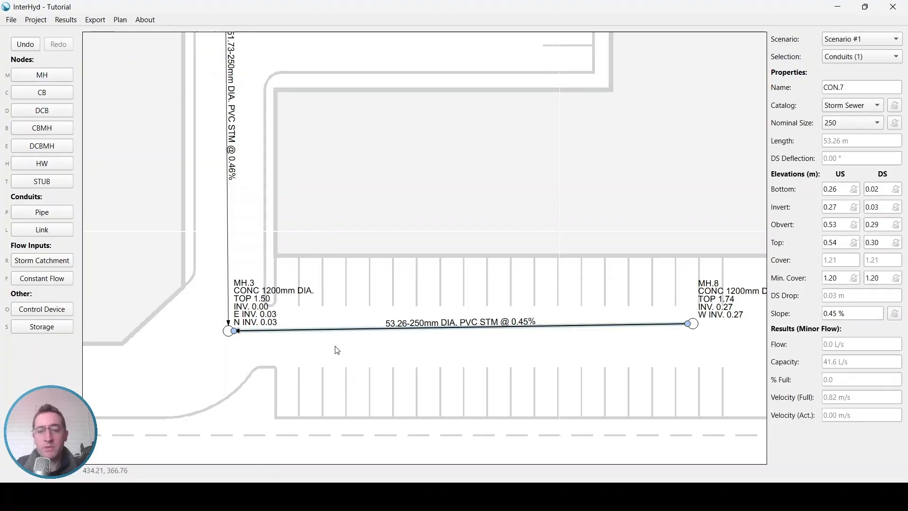
pyautogui.press('Delete')
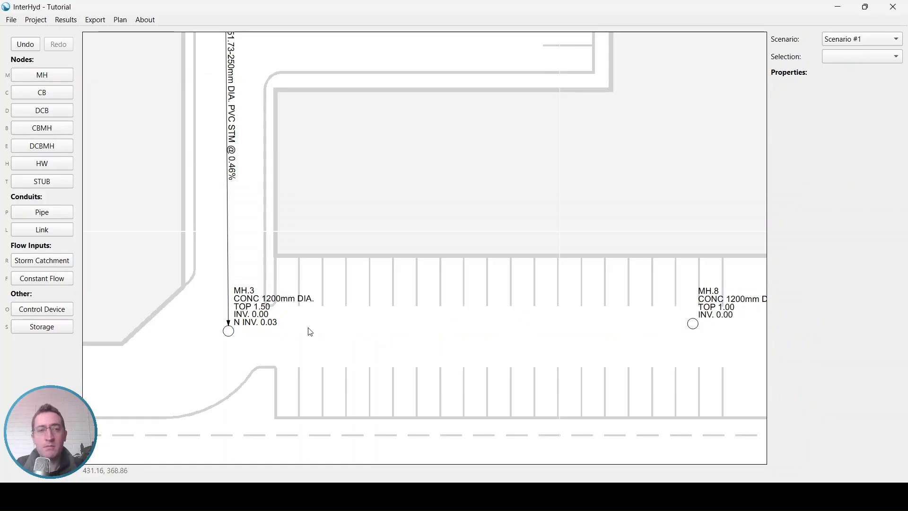
pyautogui.click(46, 214)
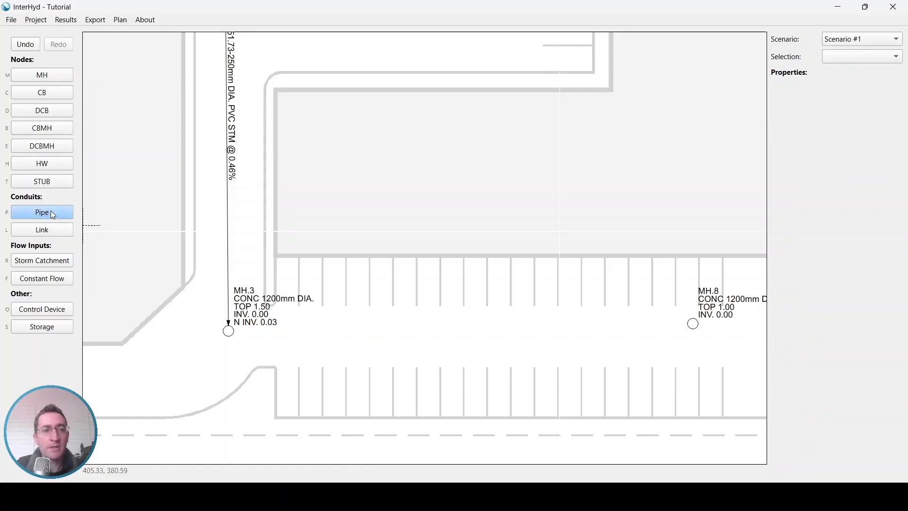
pyautogui.click(228, 330)
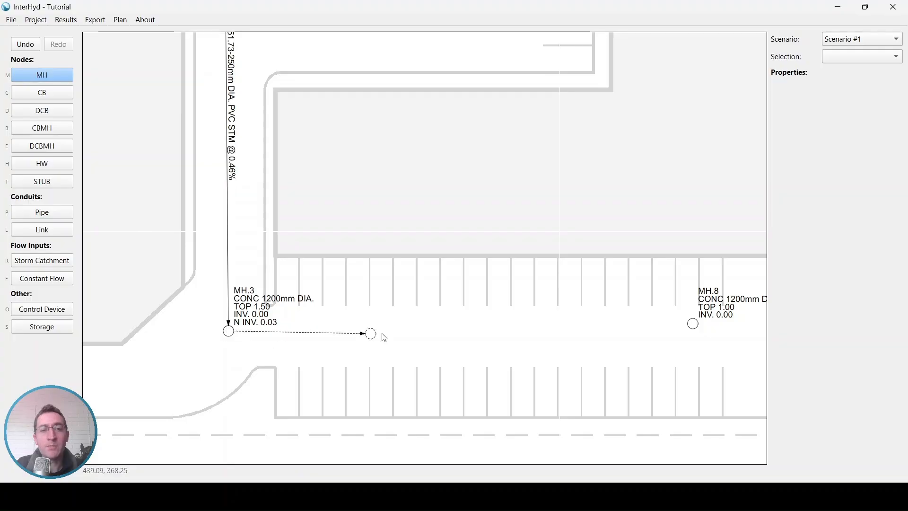
pyautogui.click(693, 323)
pyautogui.moveTo(693, 324); pyautogui.dragTo(693, 334)
pyautogui.press('Escape')
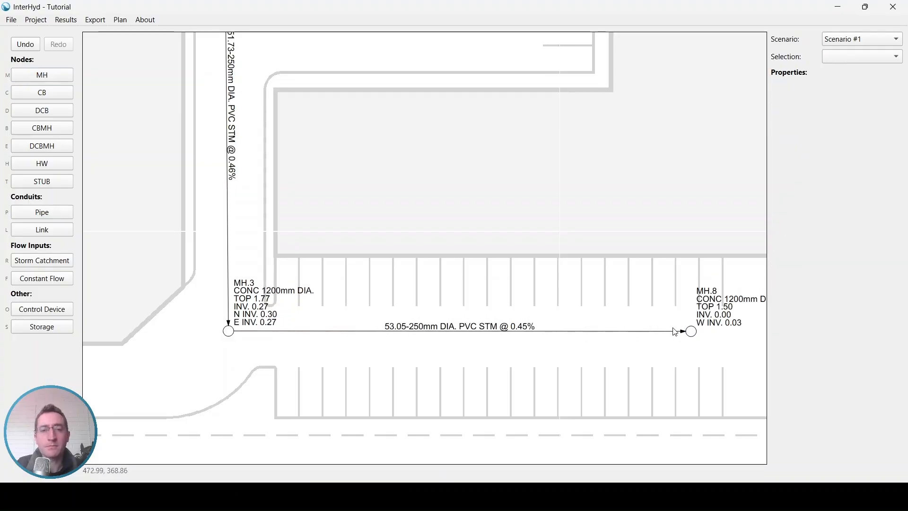
# Set the alignment of manhole MH.8's label to Bottom-Right
pyautogui.moveTo(684, 284); pyautogui.dragTo(582, 271, button='middle')
pyautogui.scroll(1, 591, 319)
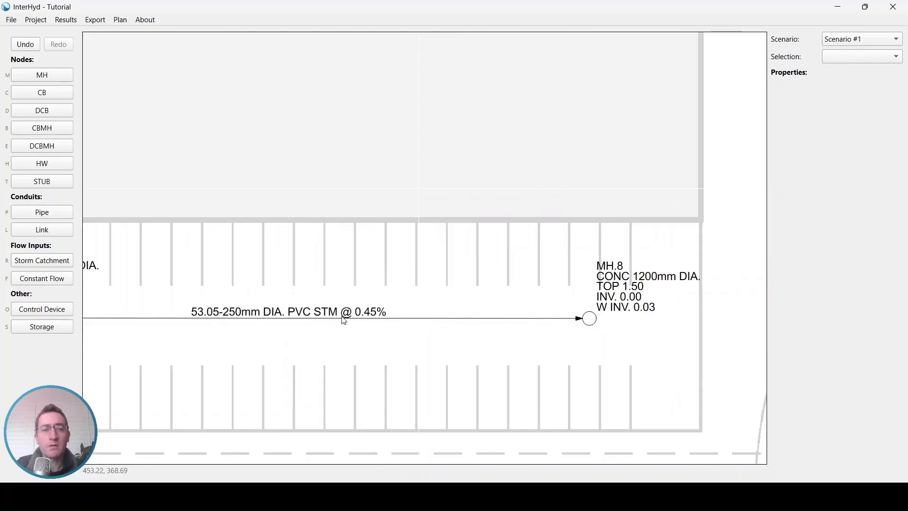
pyautogui.scroll(1, 639, 298)
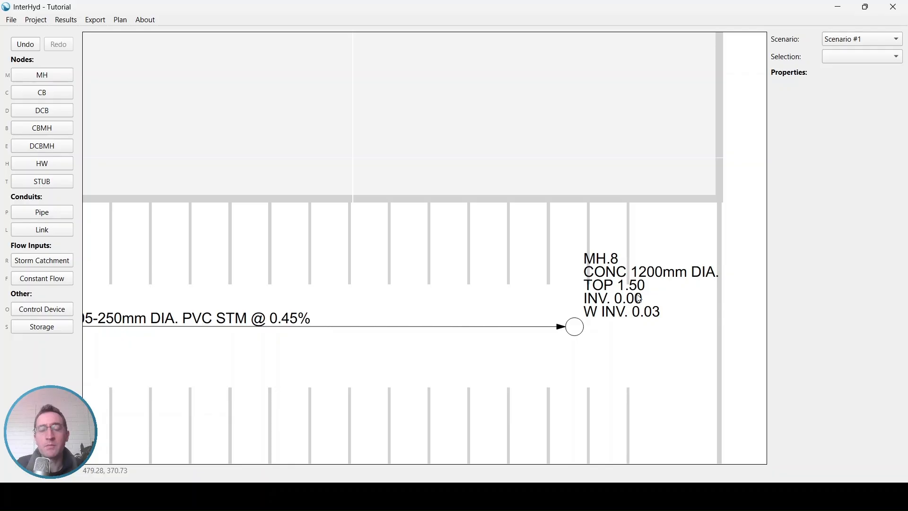
pyautogui.click(635, 305)
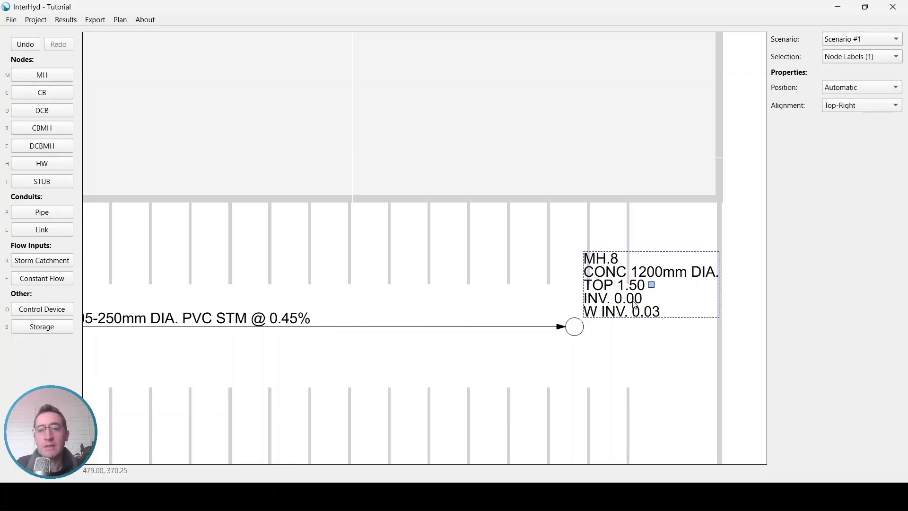
pyautogui.click(850, 88)
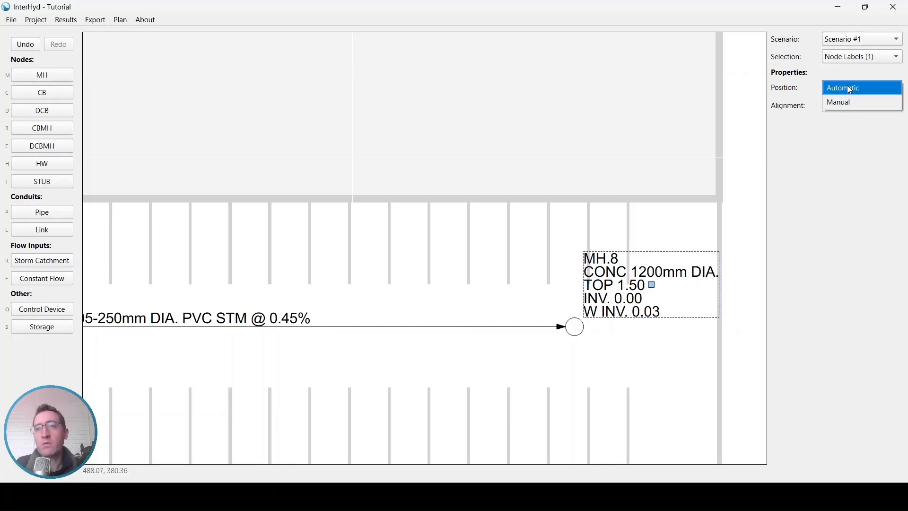
pyautogui.click(847, 87)
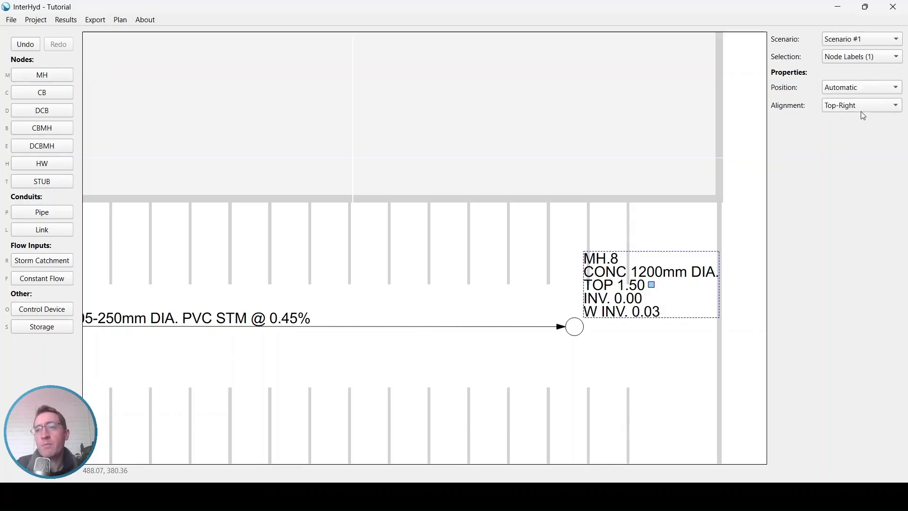
pyautogui.click(863, 116)
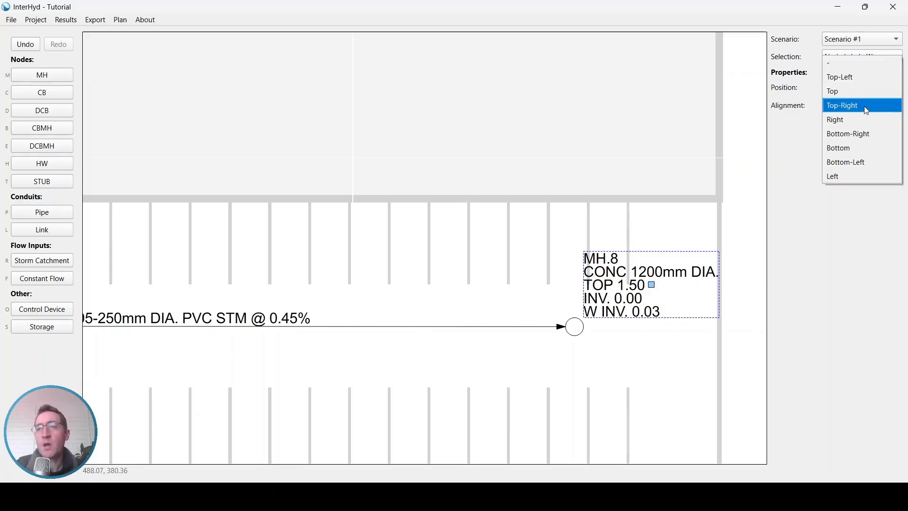
pyautogui.click(864, 134)
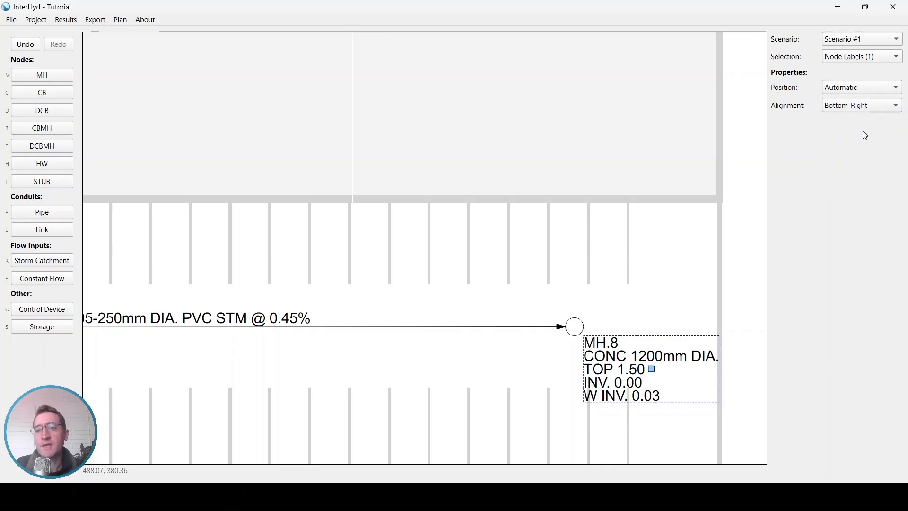
# Try moving MH.8's label manually to the southeast of the manhole, and return its position setting to Automatic
pyautogui.moveTo(699, 178); pyautogui.dragTo(673, 157, button='middle')
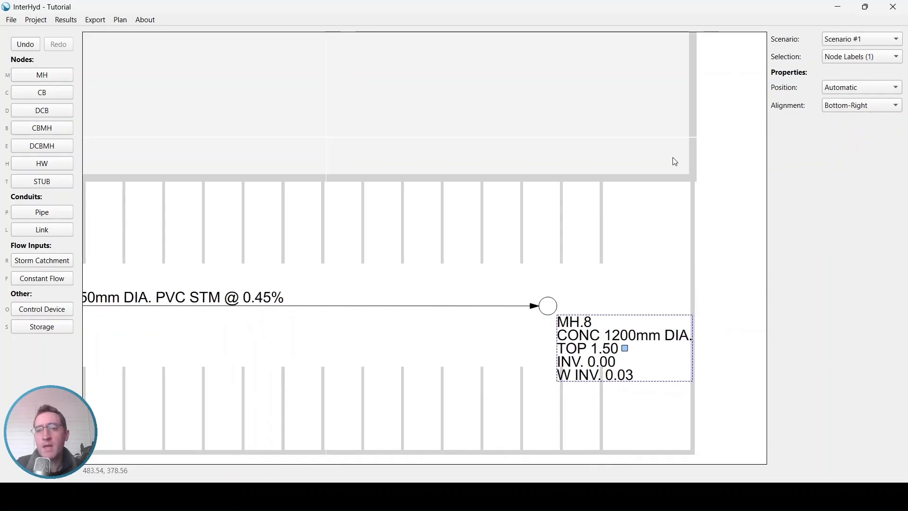
pyautogui.click(625, 348)
pyautogui.moveTo(663, 368); pyautogui.dragTo(614, 338, button='middle')
pyautogui.click(629, 340)
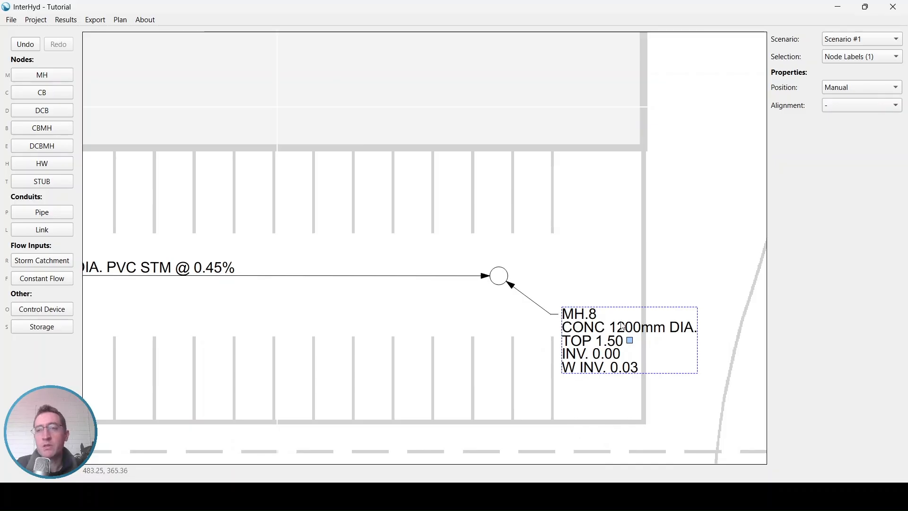
pyautogui.click(858, 88)
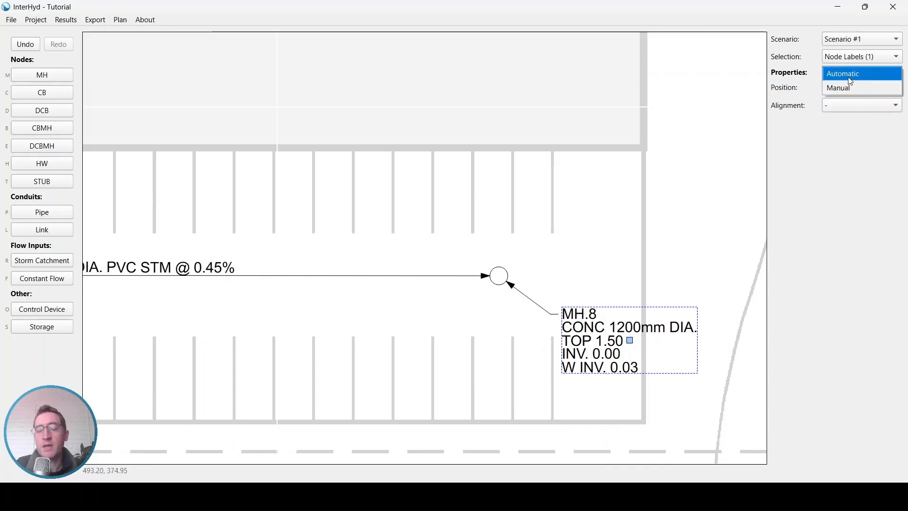
pyautogui.click(851, 79)
# Move the label of the pipe between MH.3 and MH.8 north of the pipe, to about X 455.4, Y 372.1
pyautogui.moveTo(316, 166); pyautogui.dragTo(613, 167, button='middle')
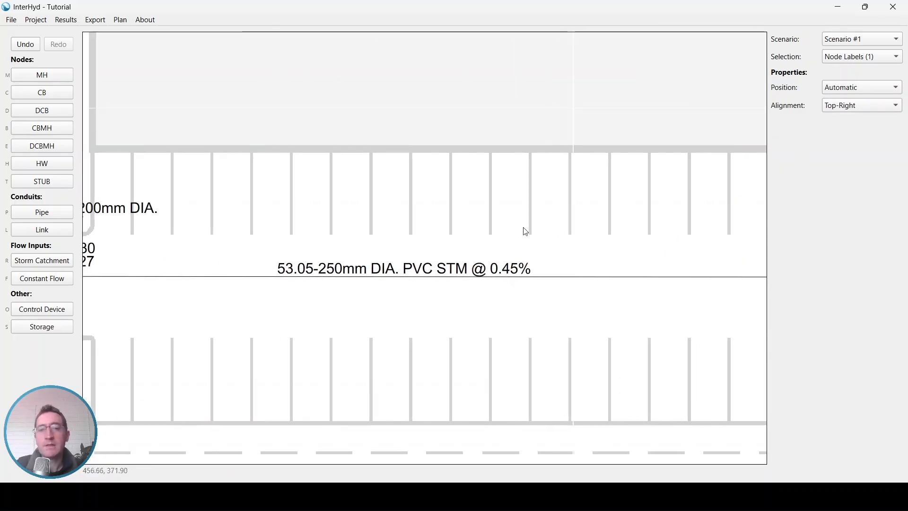
pyautogui.click(408, 274)
pyautogui.moveTo(406, 272); pyautogui.dragTo(505, 226)
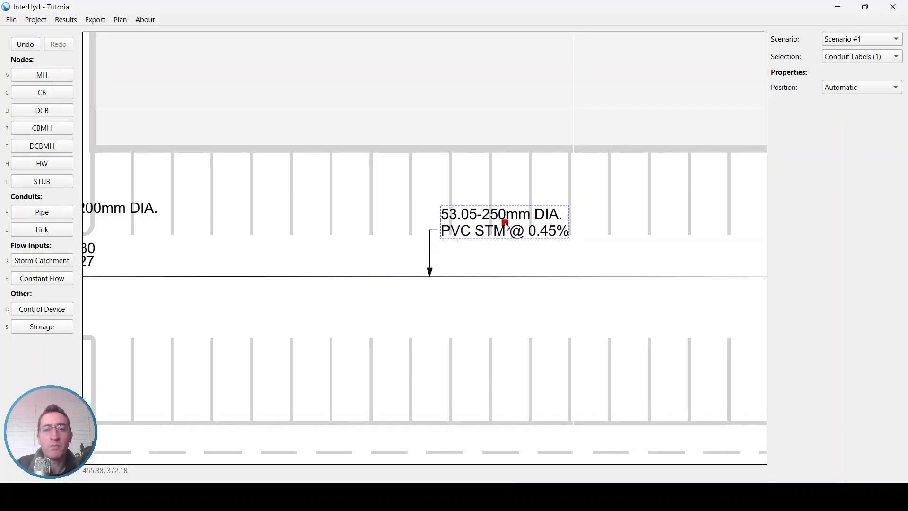
pyautogui.click(453, 189)
# Place a manhole about 93.7 m west of MH.3 with a pipe draining into MH.3, and shift MH.3 about 2 m south
pyautogui.scroll(-4, 450, 188)
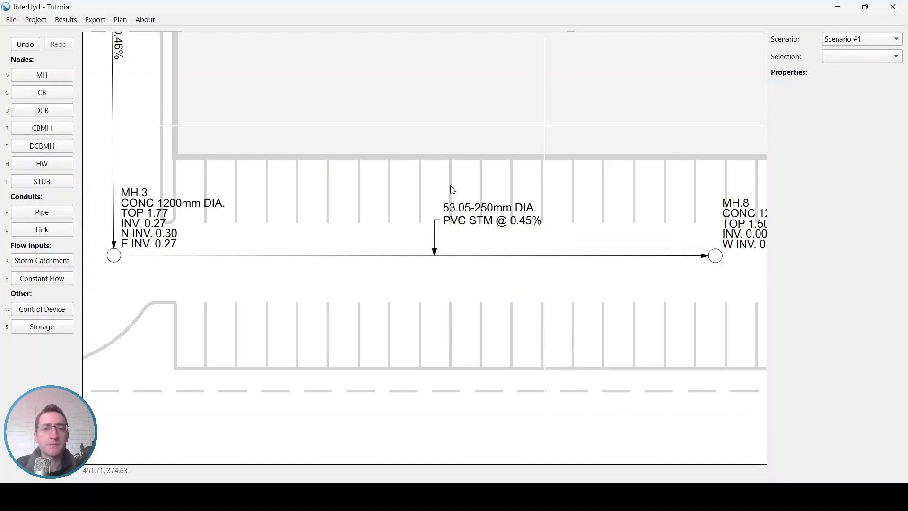
pyautogui.moveTo(209, 143); pyautogui.dragTo(563, 263, button='middle')
pyautogui.moveTo(424, 186); pyautogui.dragTo(514, 206, button='middle')
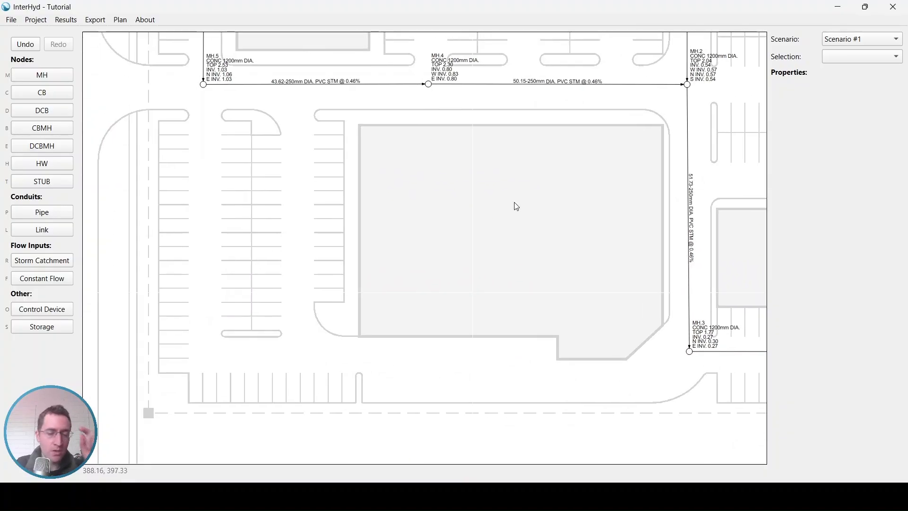
pyautogui.press('m')
pyautogui.click(689, 352)
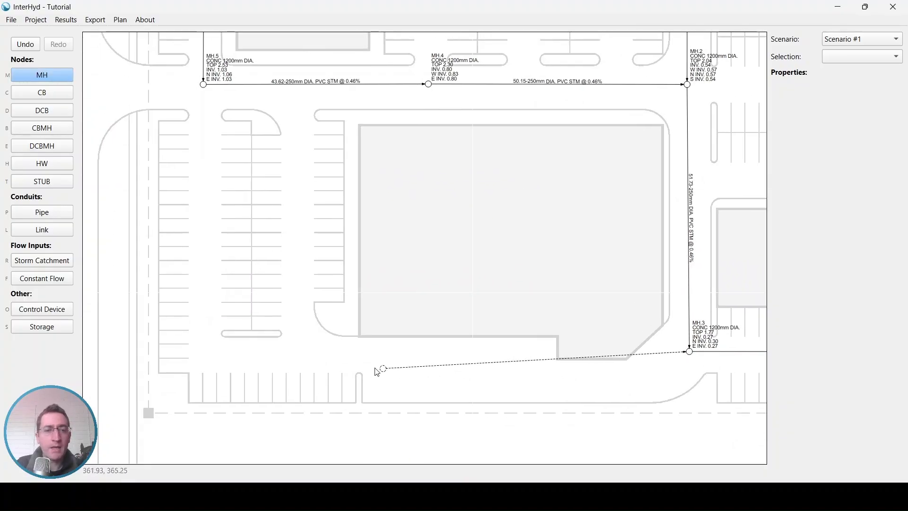
pyautogui.click(206, 359)
pyautogui.click(690, 353)
pyautogui.moveTo(690, 355); pyautogui.dragTo(690, 366)
# Reconnect the downstream end of the pipe leaving MH.5 from MH.4 to manhole MH.9
pyautogui.click(271, 89)
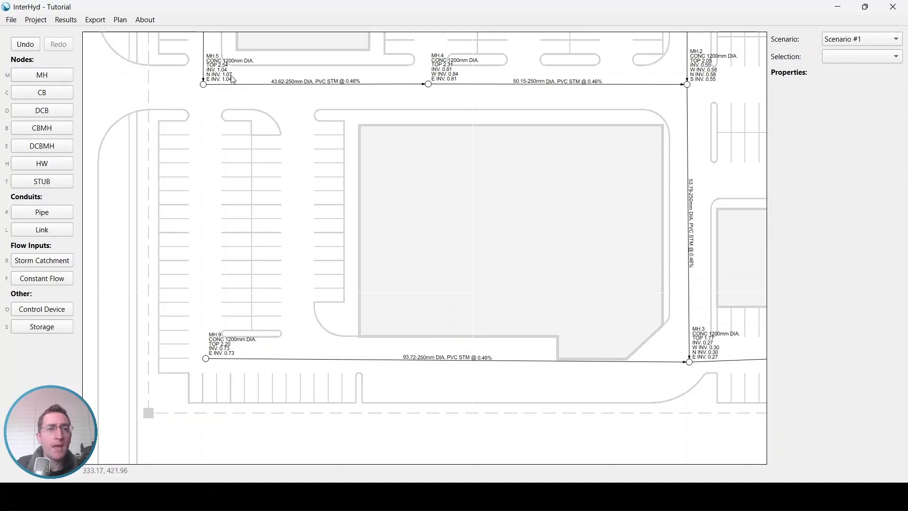
pyautogui.scroll(1, 237, 88)
pyautogui.click(240, 89)
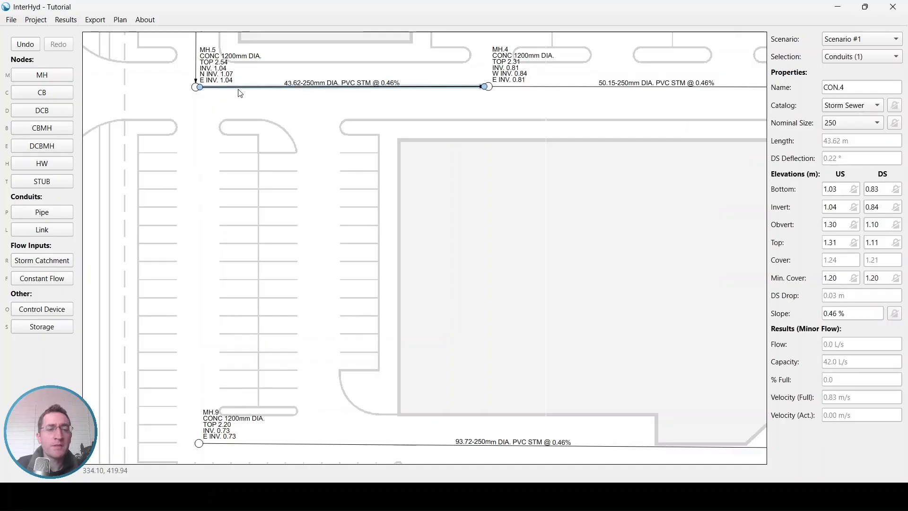
pyautogui.click(199, 443)
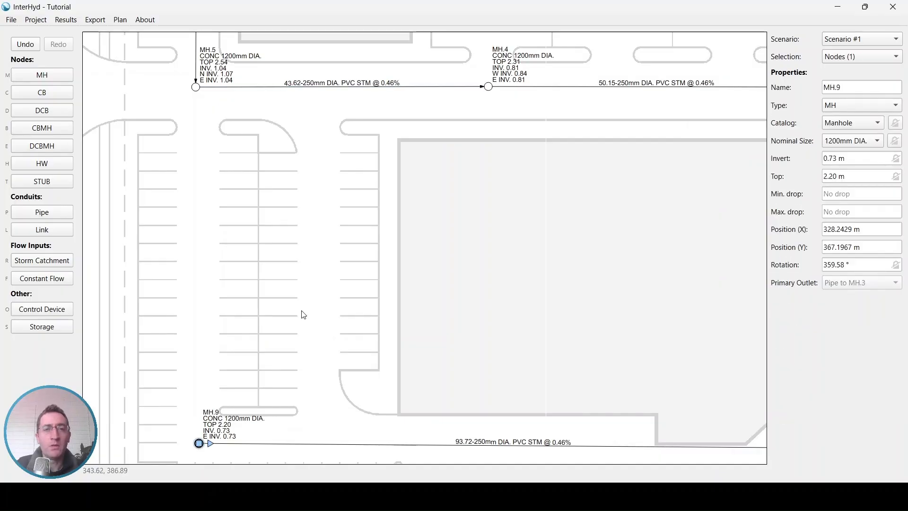
pyautogui.click(458, 91)
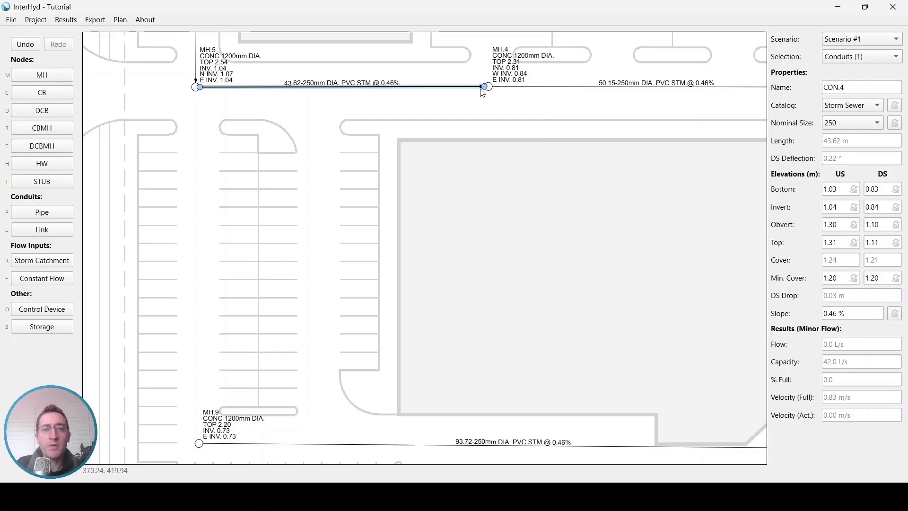
pyautogui.moveTo(485, 88); pyautogui.dragTo(199, 443)
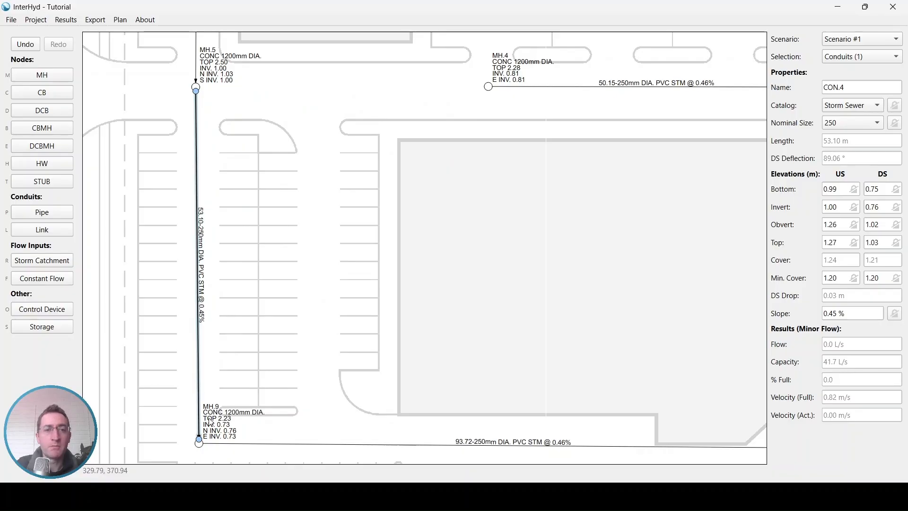
# Position catch basin CB.1 at about X 454.2, Y 439.2 and reattach its pipe's downstream end from MH.2 to the pipe north of MH.2
pyautogui.moveTo(610, 109); pyautogui.dragTo(247, 340, button='middle')
pyautogui.moveTo(565, 201); pyautogui.dragTo(563, 167, button='middle')
pyautogui.scroll(2, 565, 189)
pyautogui.click(576, 154)
pyautogui.moveTo(578, 156)
pyautogui.mouseDown()
pyautogui.moveTo(575, 324)
pyautogui.moveTo(577, 150)
pyautogui.mouseUp()
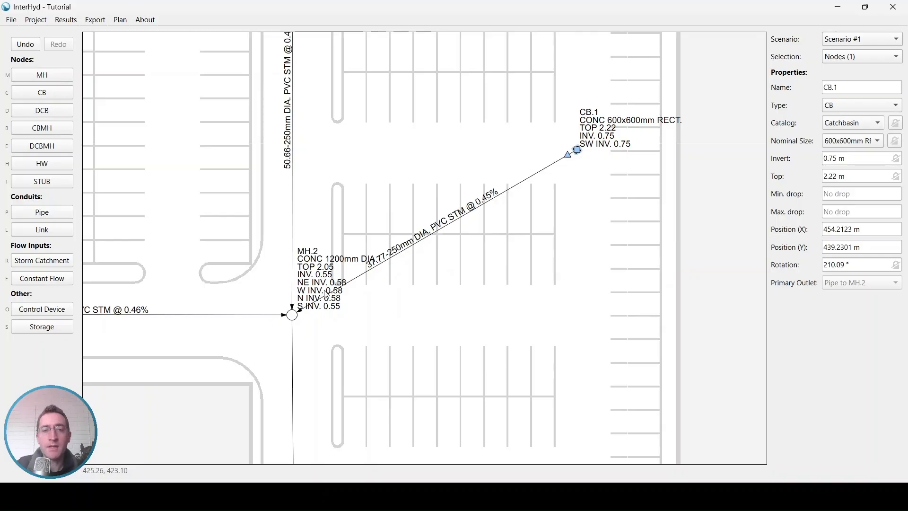
pyautogui.click(342, 291)
pyautogui.moveTo(302, 312); pyautogui.dragTo(293, 150)
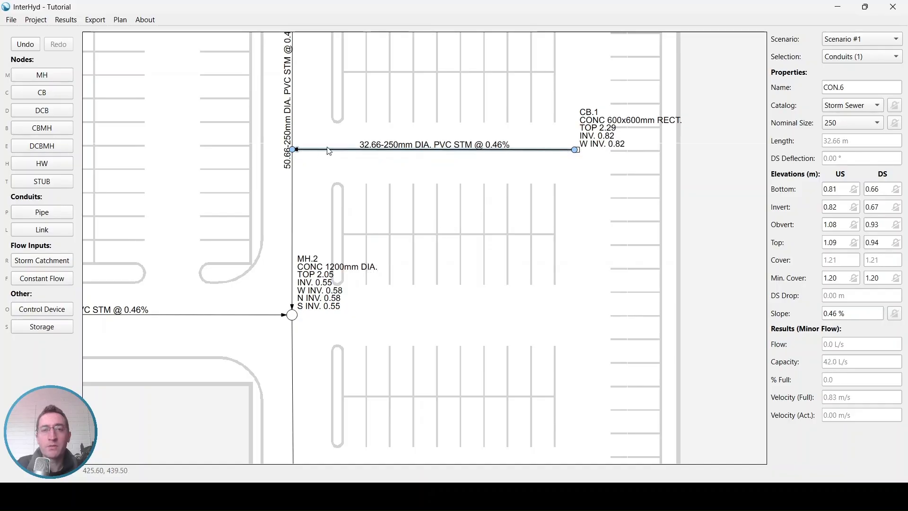